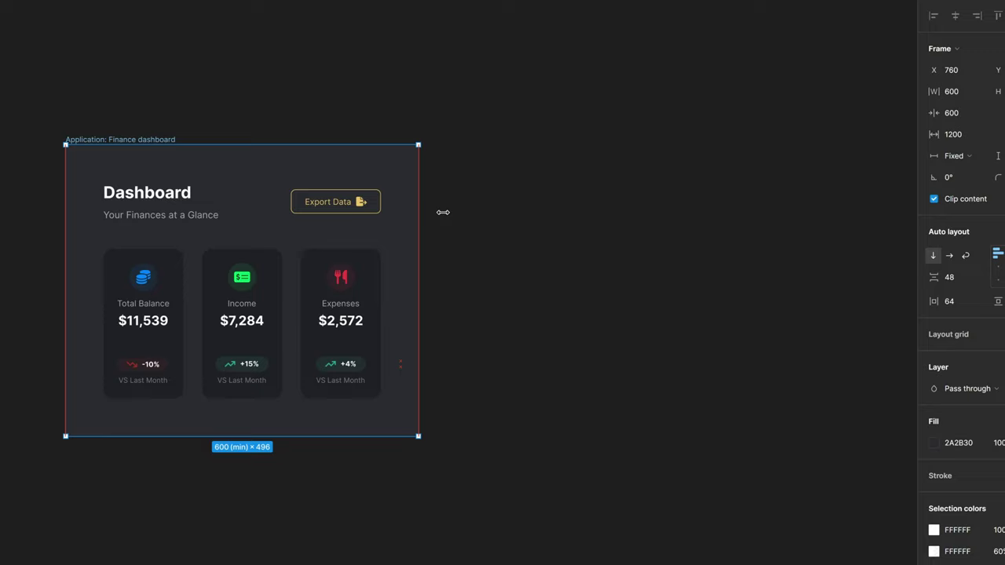
Step: Drag the finance dashboard's right edge outward and back to check its 600 minimum width
left_click_drag(443, 212, 839, 217)
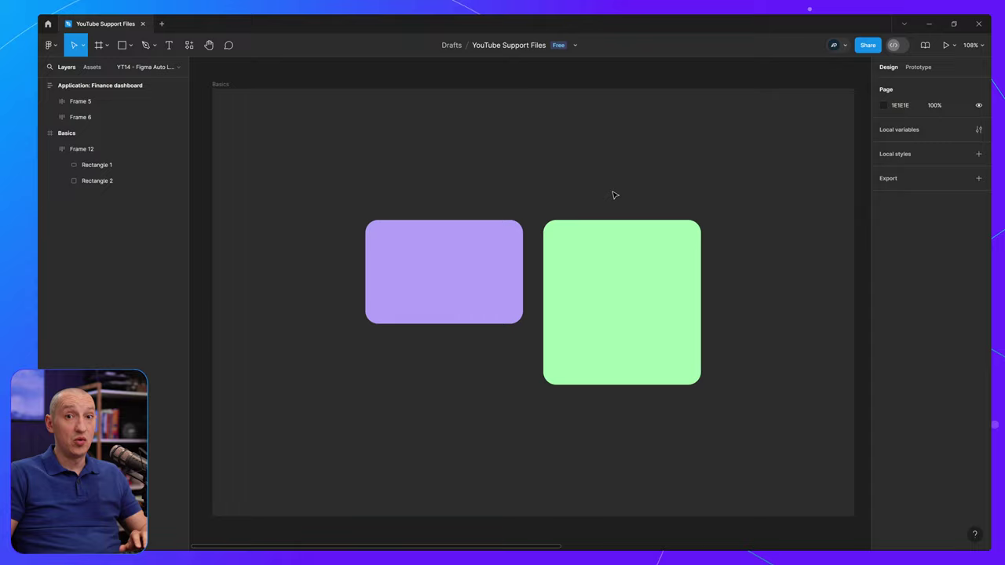
Step: Select Frame 12 and widen it to 863 px so both rectangles stretch
left_click(445, 278)
left_click(444, 278)
left_click(596, 279)
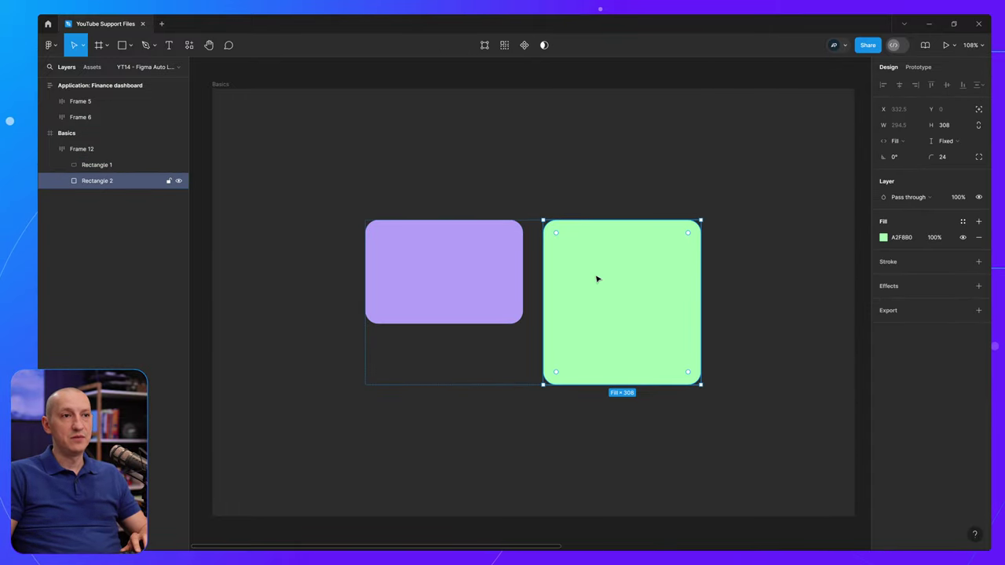
key("Escape")
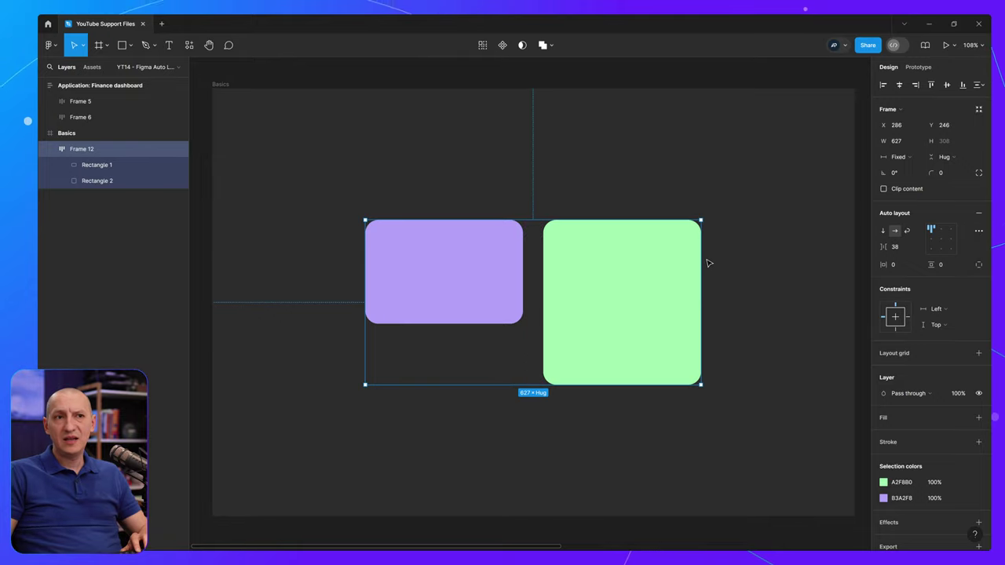
left_click_drag(704, 257, 828, 274)
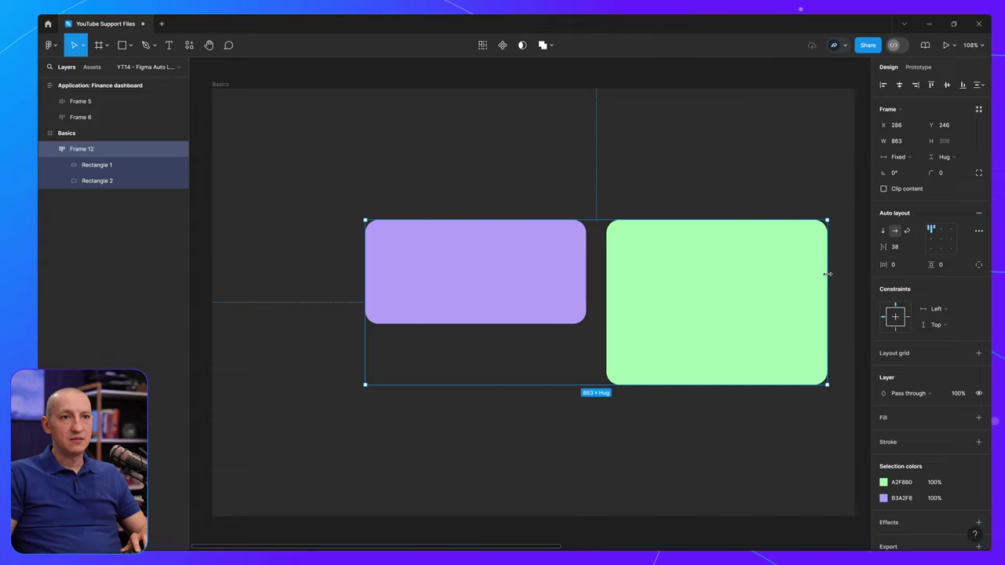
Step: Undo an accidental height change and move Frame 12 to X 189, Y 246
left_click_drag(677, 386, 727, 509)
key("ctrl+z")
left_click_drag(704, 292, 670, 293)
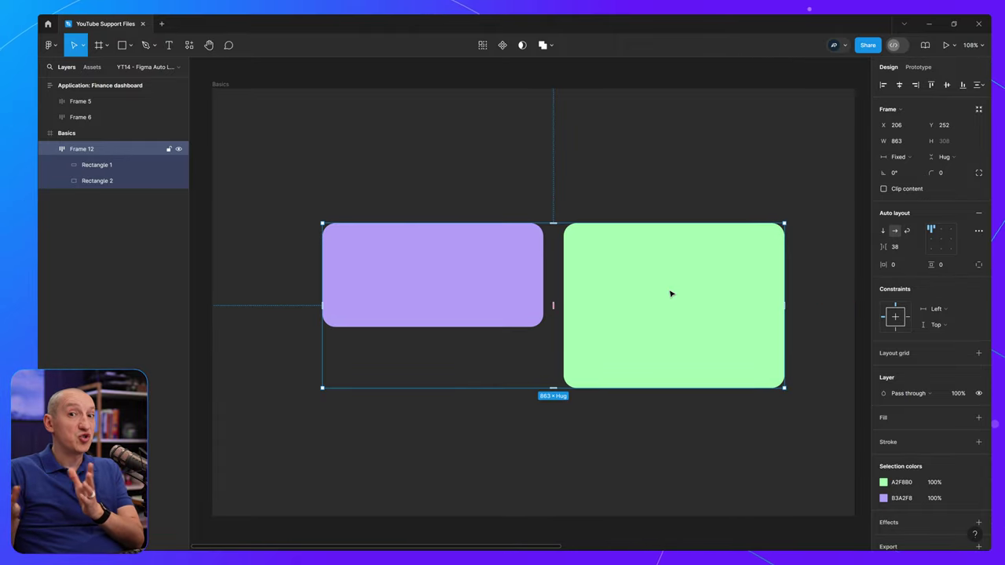
left_click_drag(655, 288, 629, 272)
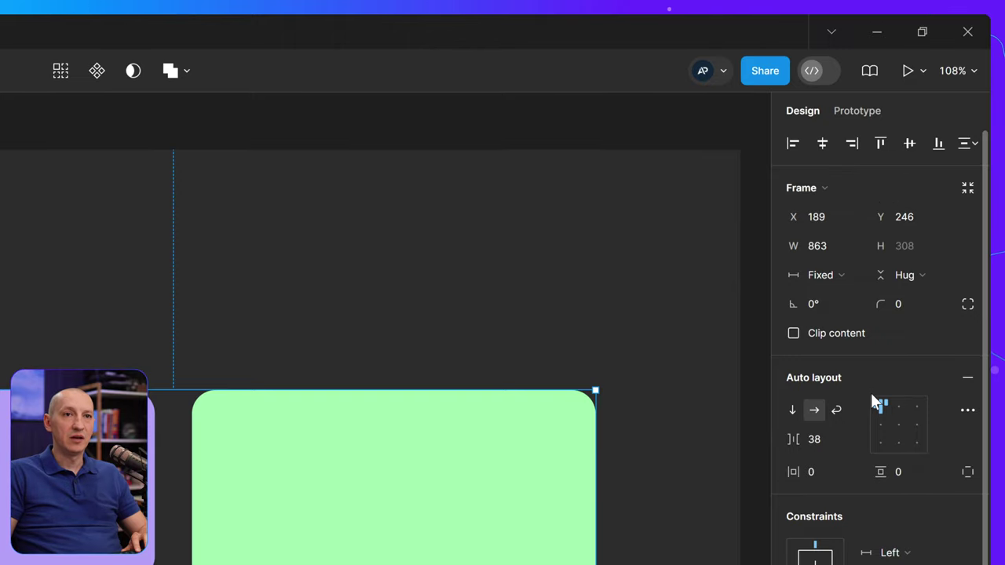
Step: Add a minimum width of 200 to Frame 12
left_click(857, 248)
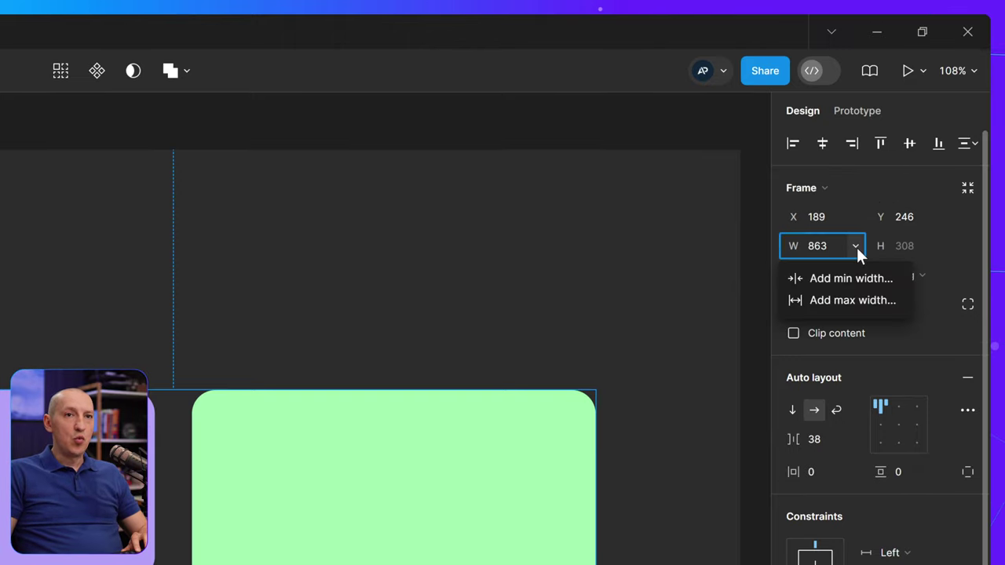
left_click(897, 281)
type("200")
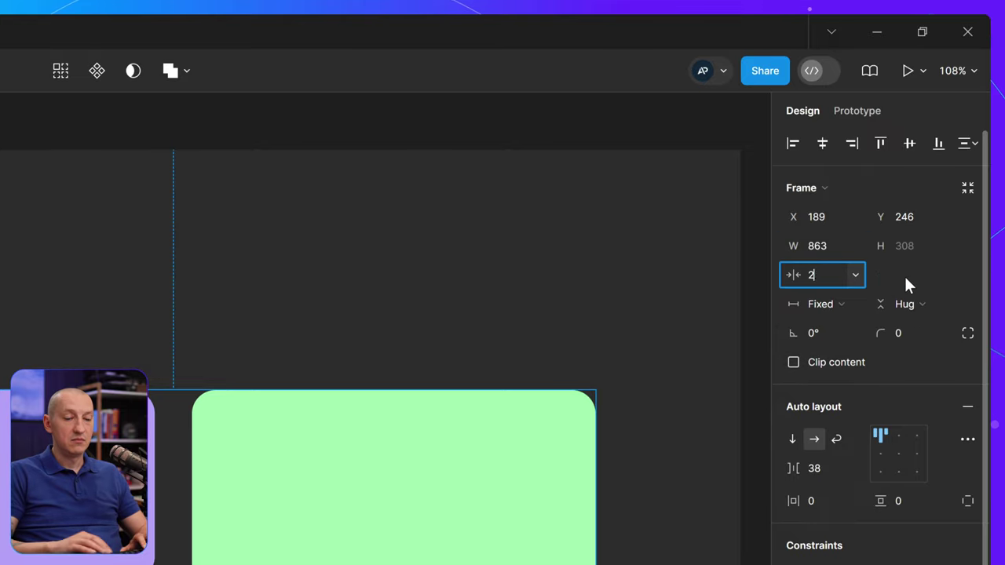
key("Return")
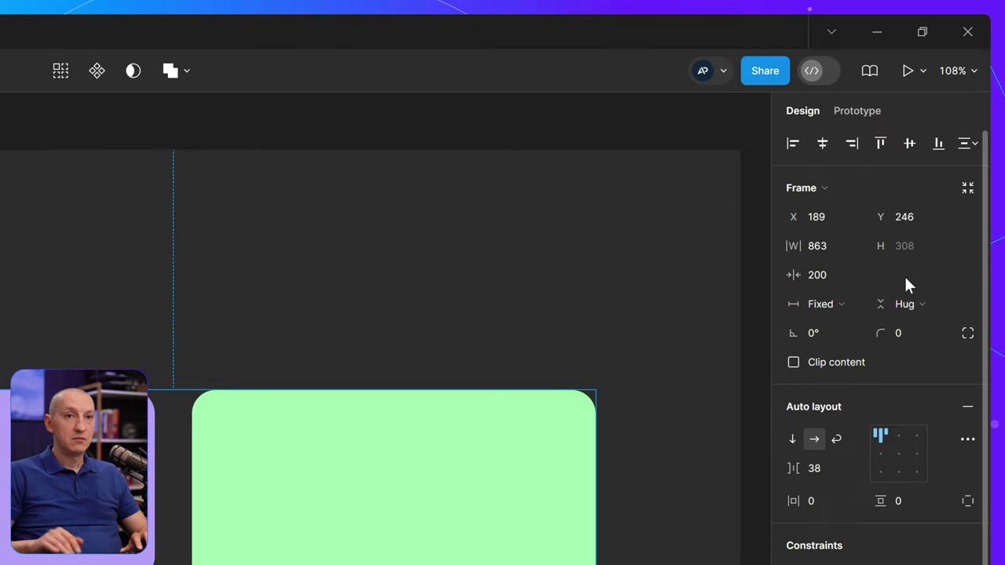
Step: Add a maximum width of 900 to Frame 12
left_click(857, 246)
left_click(844, 299)
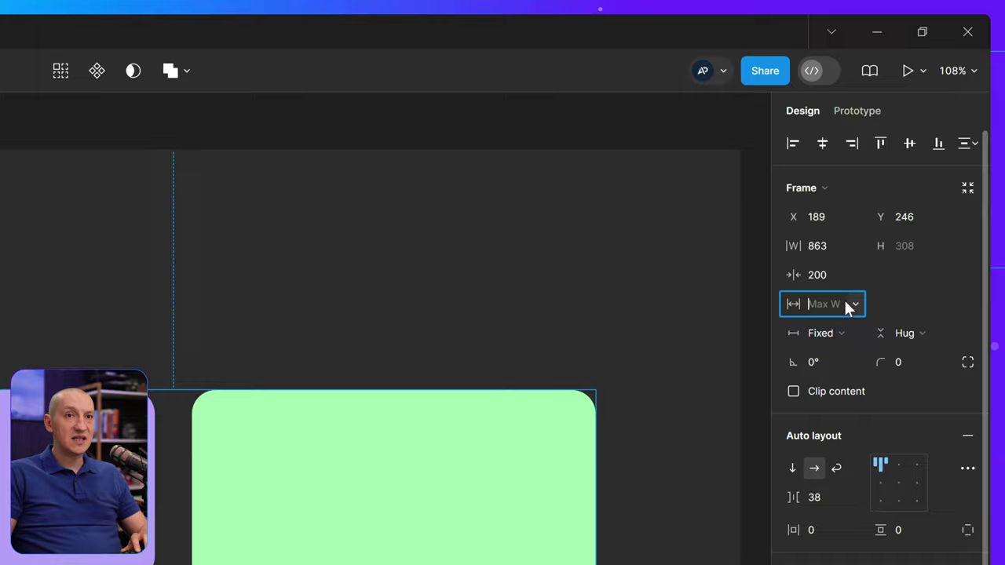
type("900")
key("Return")
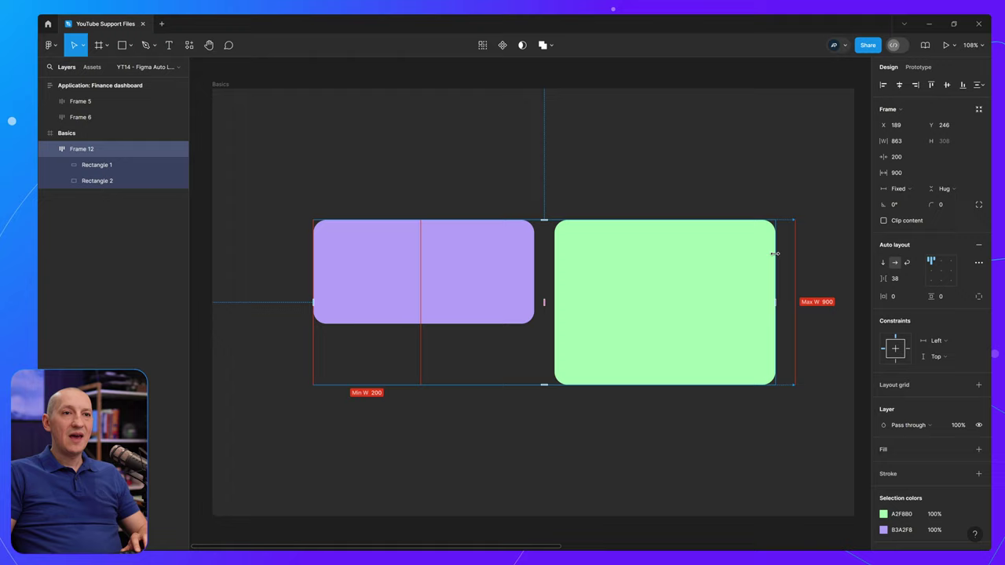
Step: Shrink Frame 12 to its 200 minimum, then stretch it to the 900 maximum and check W
left_click_drag(775, 254, 416, 263)
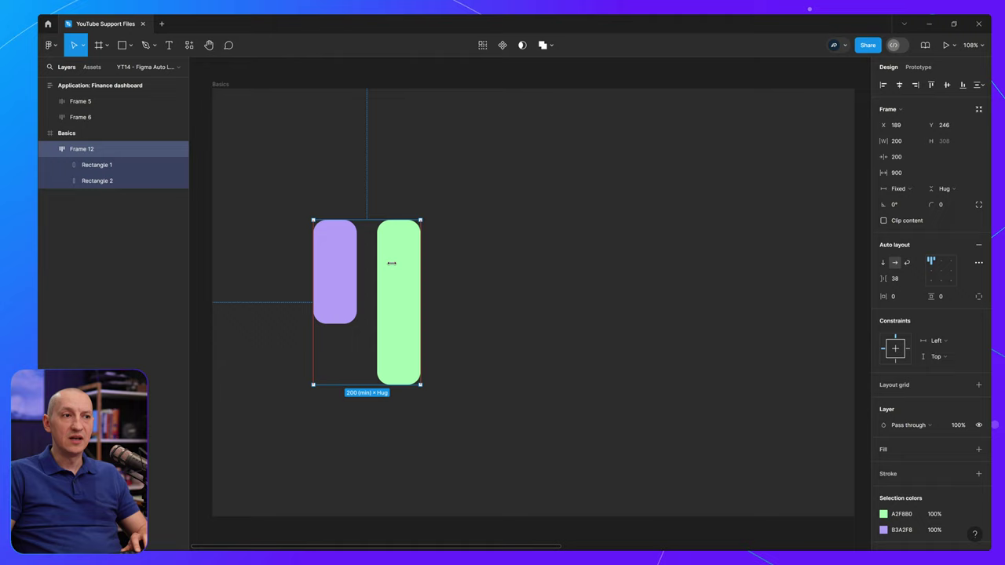
left_click_drag(391, 263, 826, 263)
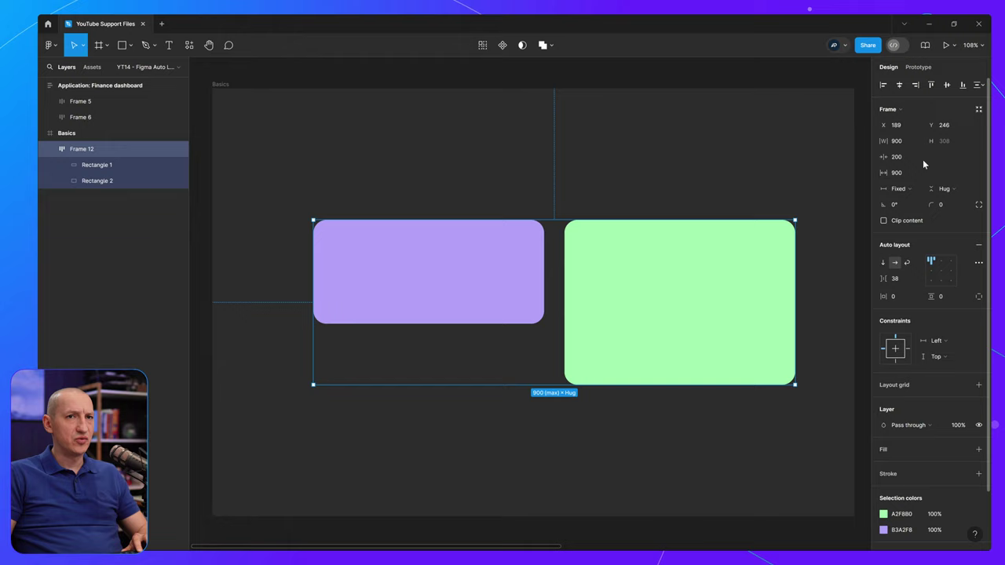
left_click(902, 141)
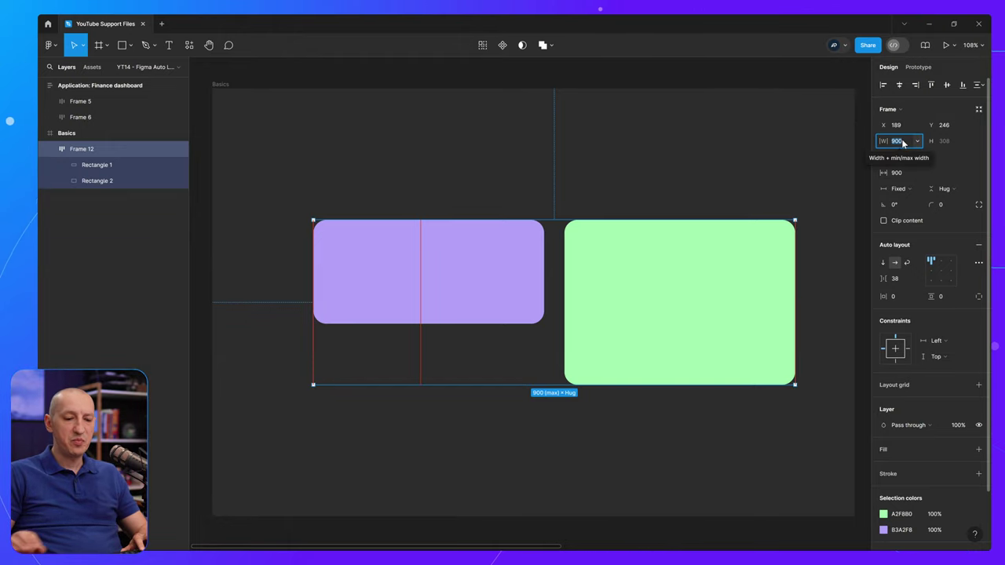
key("Escape")
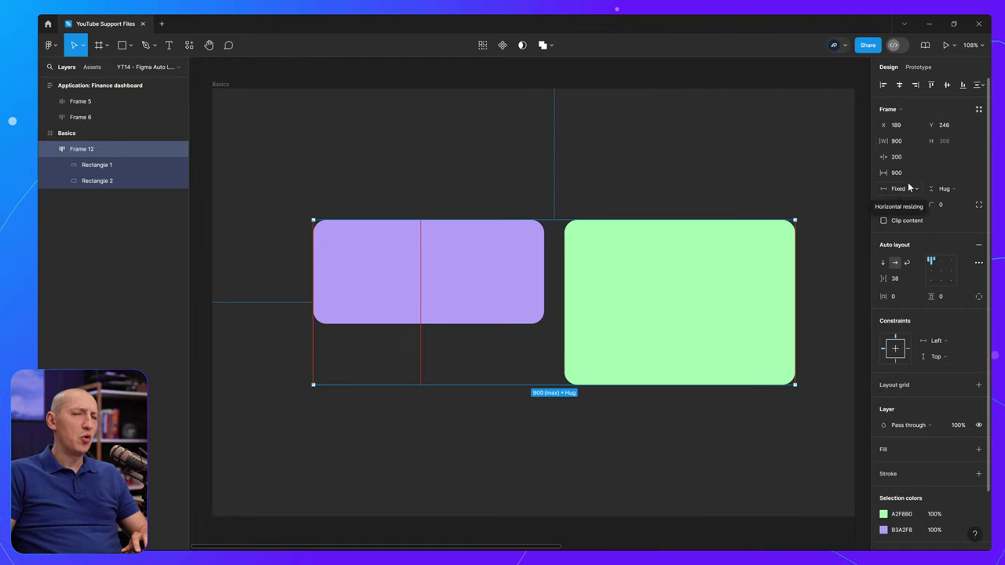
Step: Look at Frame 12's height limit options and close them without adding a min or max height
left_click(964, 142)
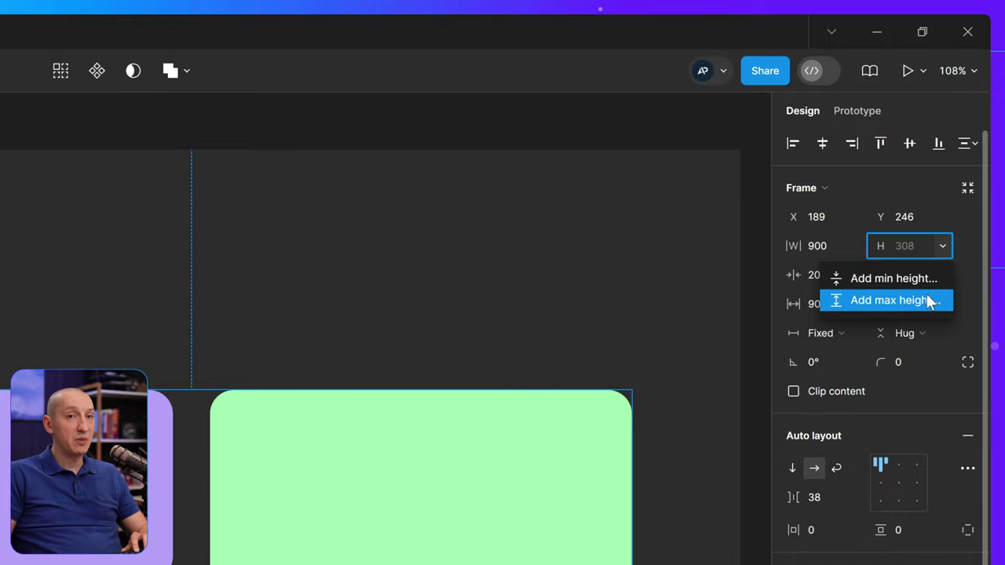
left_click(971, 250)
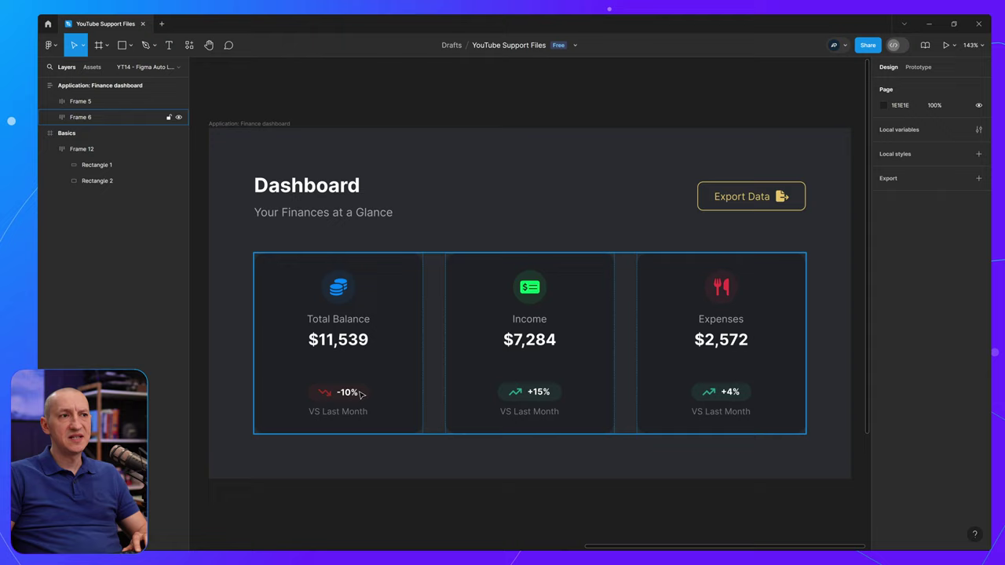
Step: Inspect the dashboard's structure by selecting the header row, the summary cards row and the whole frame
left_click(253, 124)
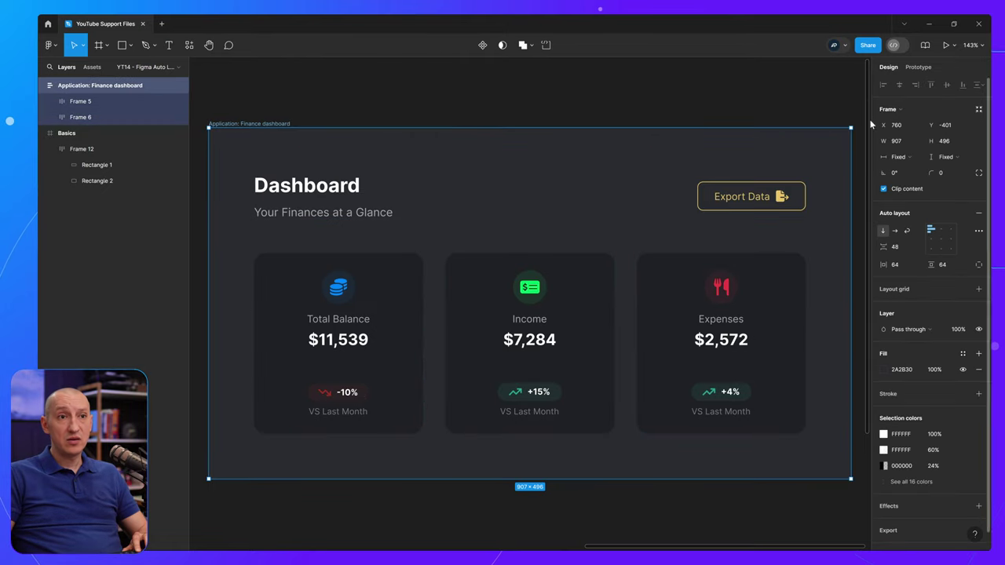
left_click(627, 278)
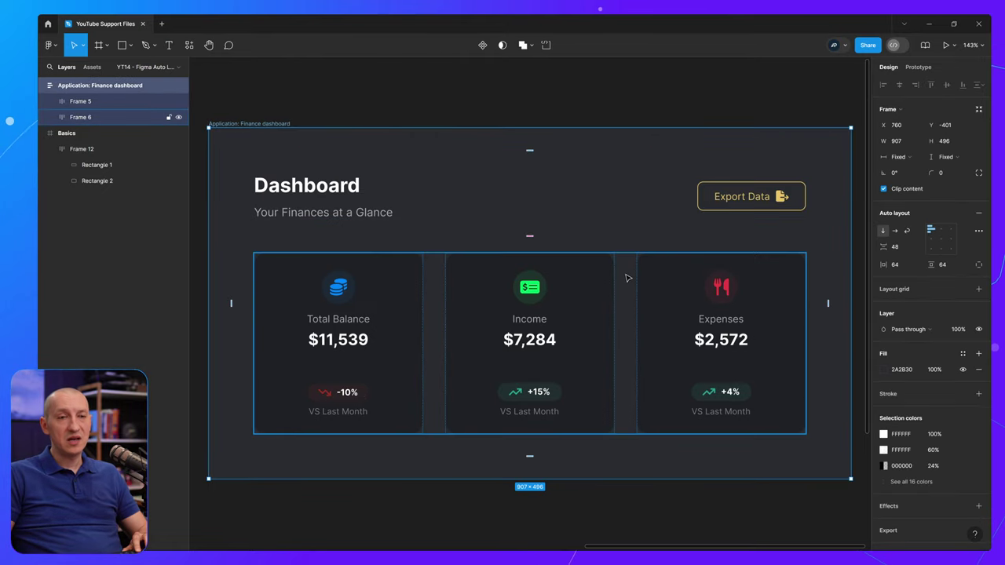
left_click(374, 203)
left_click(369, 307)
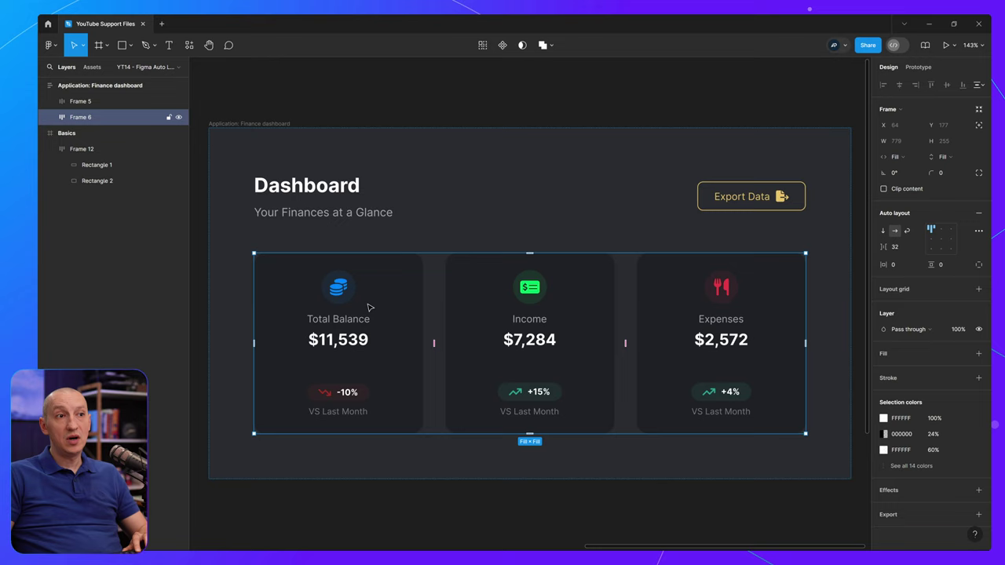
left_click(365, 215)
left_click(377, 311)
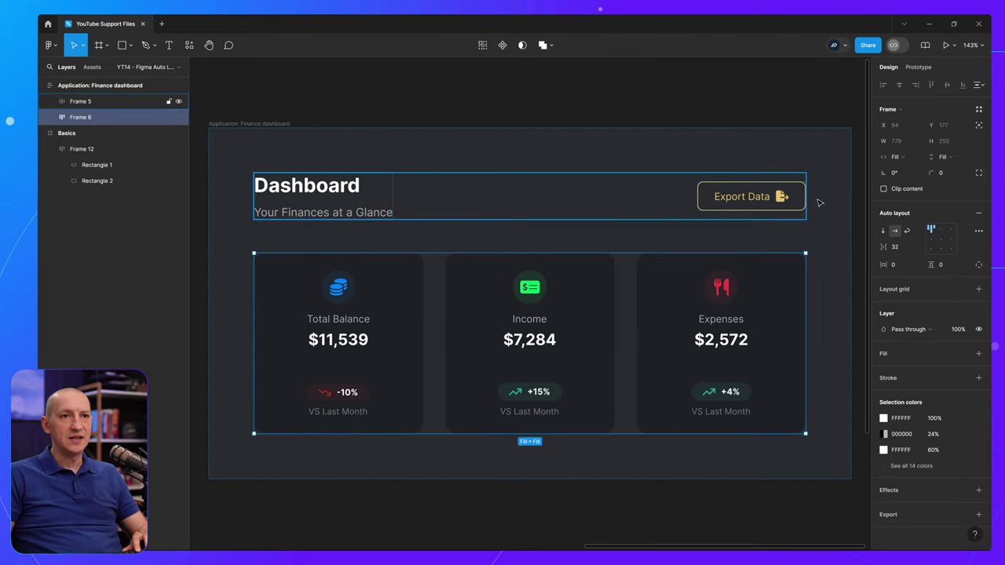
left_click(825, 152)
Step: Narrow and widen the dashboard frame to watch the cards reflow, then undo the last width change
left_click_drag(851, 166, 796, 173)
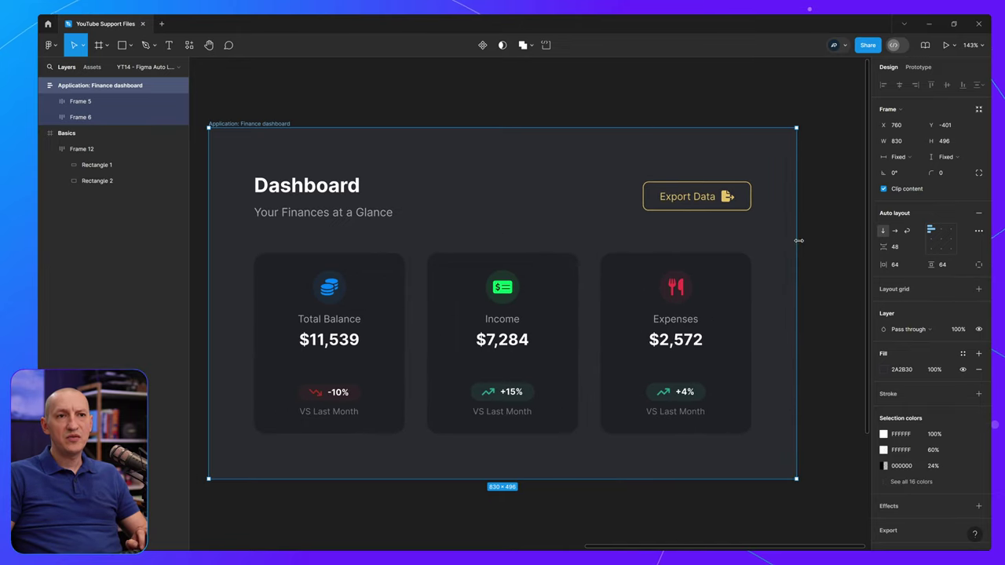
left_click_drag(798, 240, 537, 242)
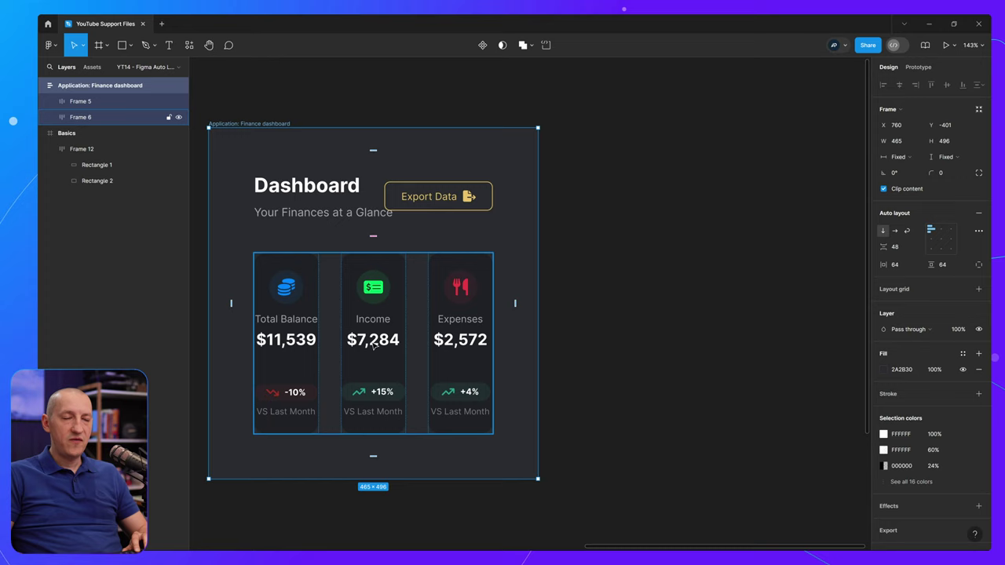
left_click_drag(537, 274, 634, 274)
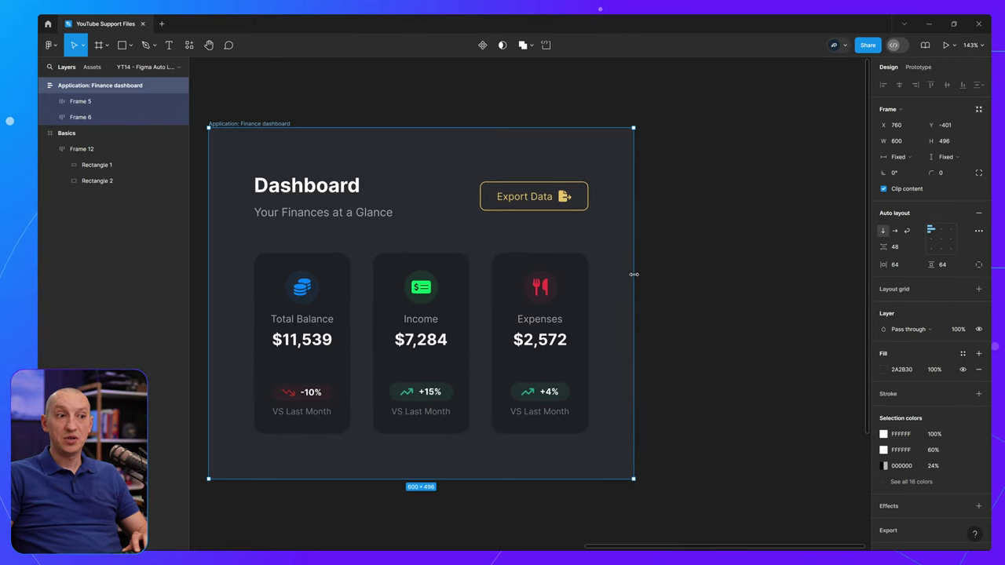
key("ctrl+z")
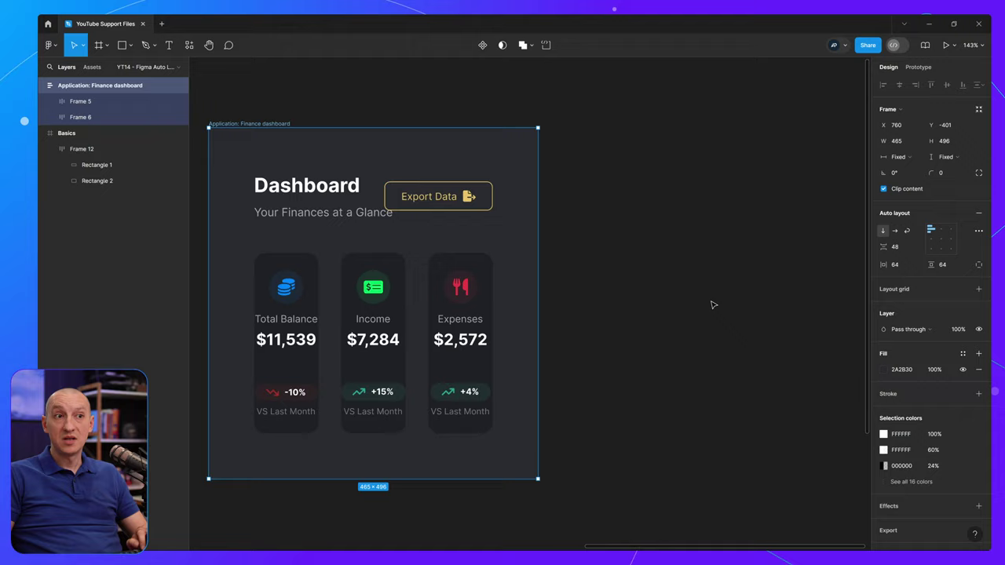
Step: Return the dashboard to 830 px, set a 600 minimum width, and drag it narrower and wider to test
key("ctrl+z")
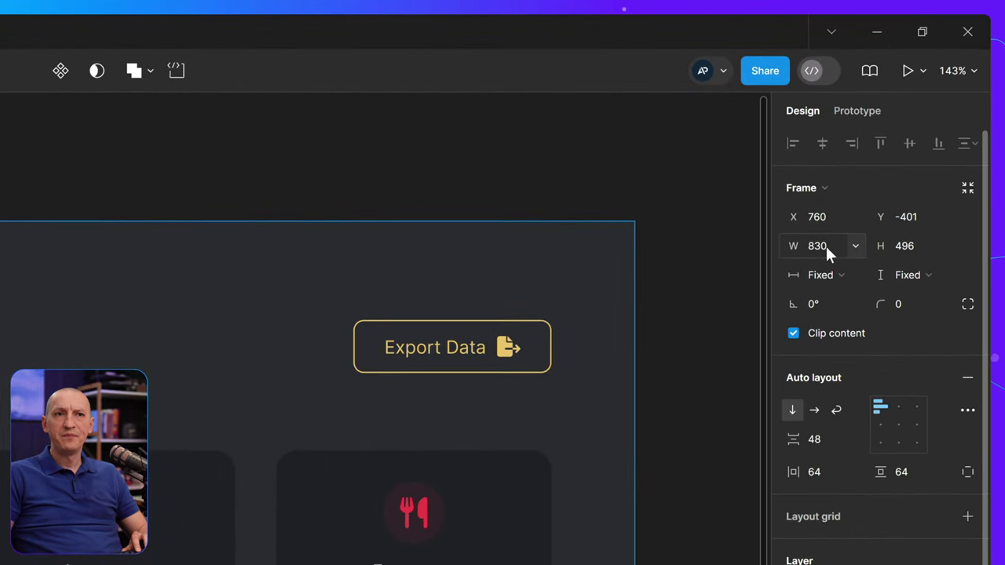
left_click(855, 246)
left_click(855, 279)
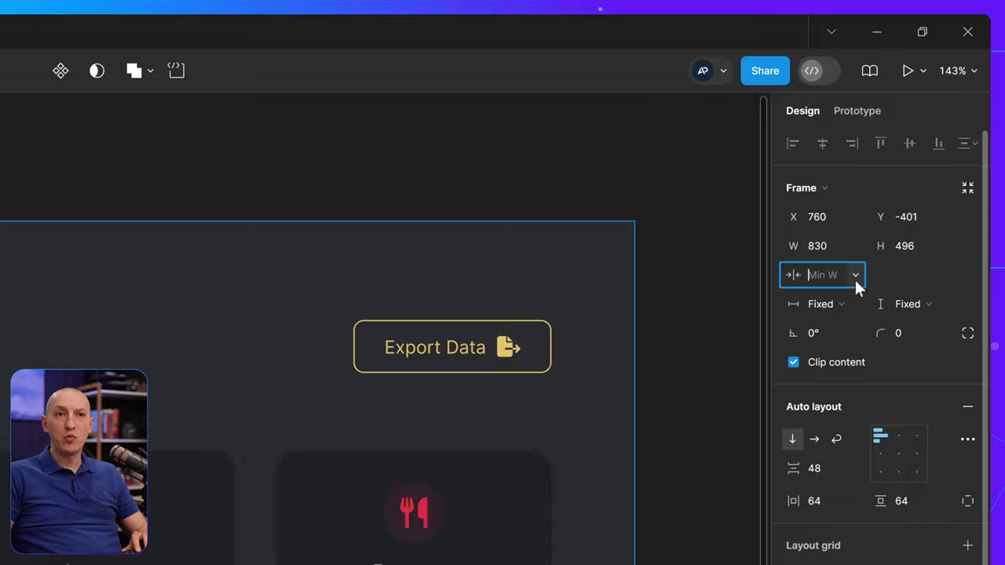
type("600")
key("Return")
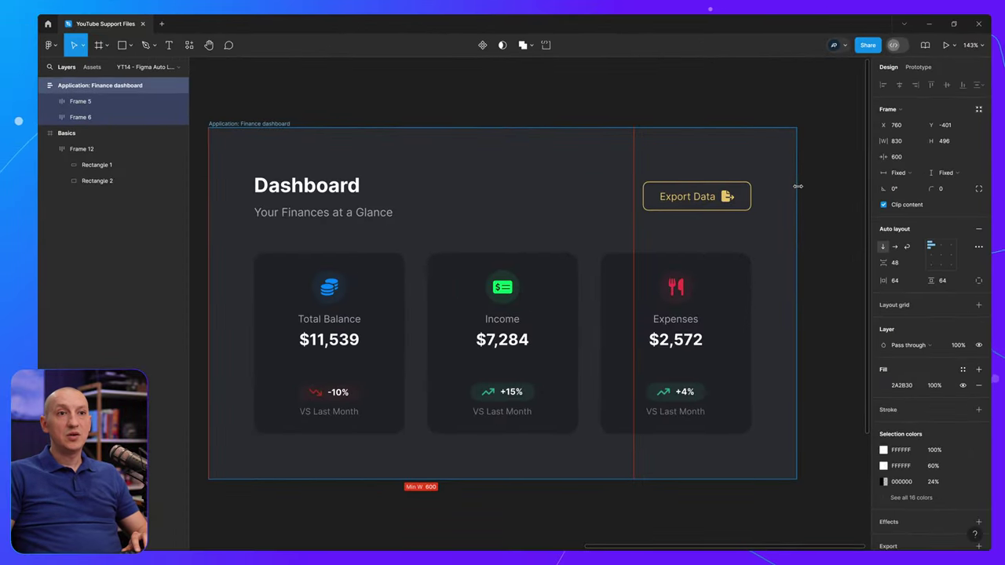
left_click_drag(798, 186, 574, 201)
left_click_drag(512, 200, 850, 212)
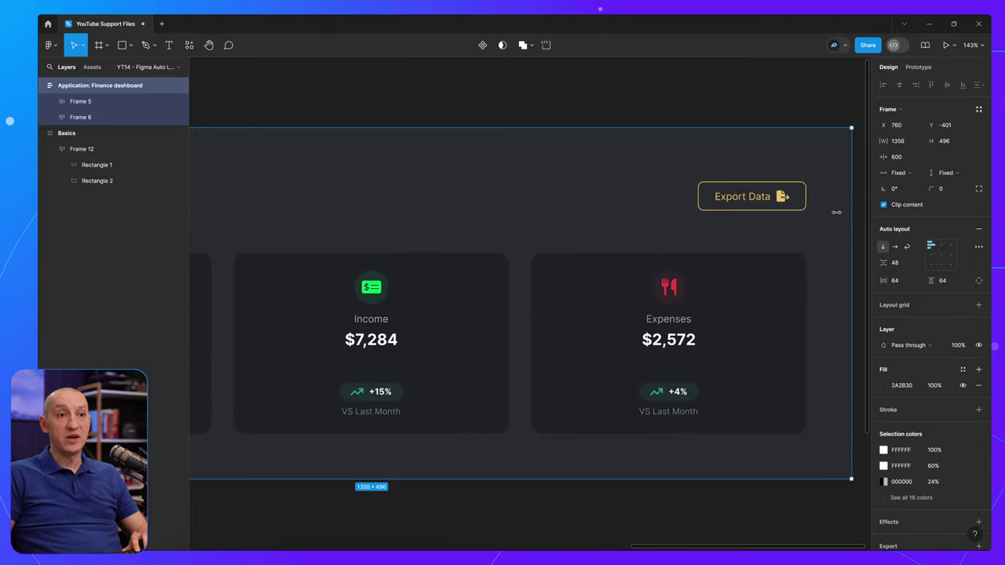
Step: Zoom to the dashboard, add a 1200 maximum width, and drag its edge to test the cap
key("shift+2")
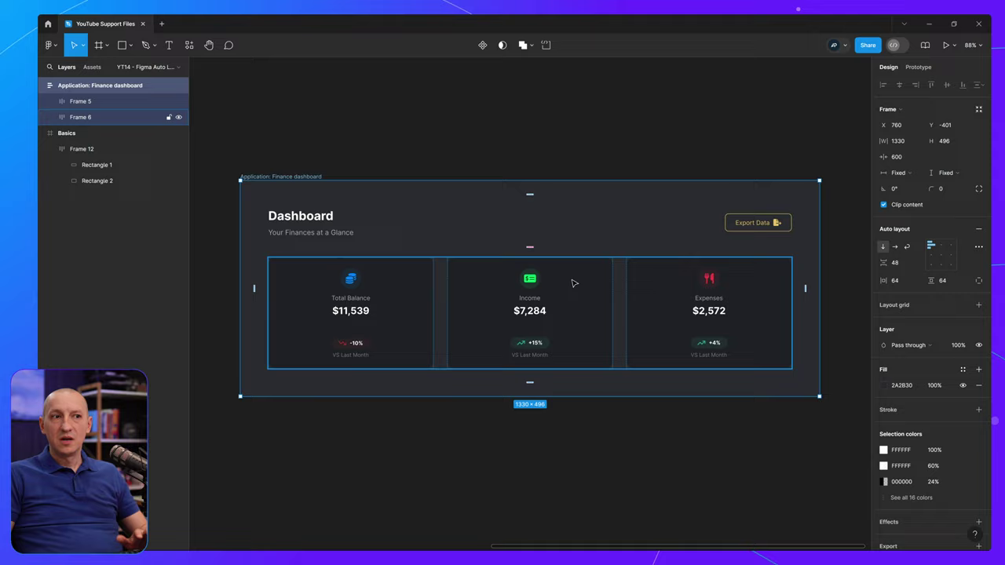
left_click(918, 141)
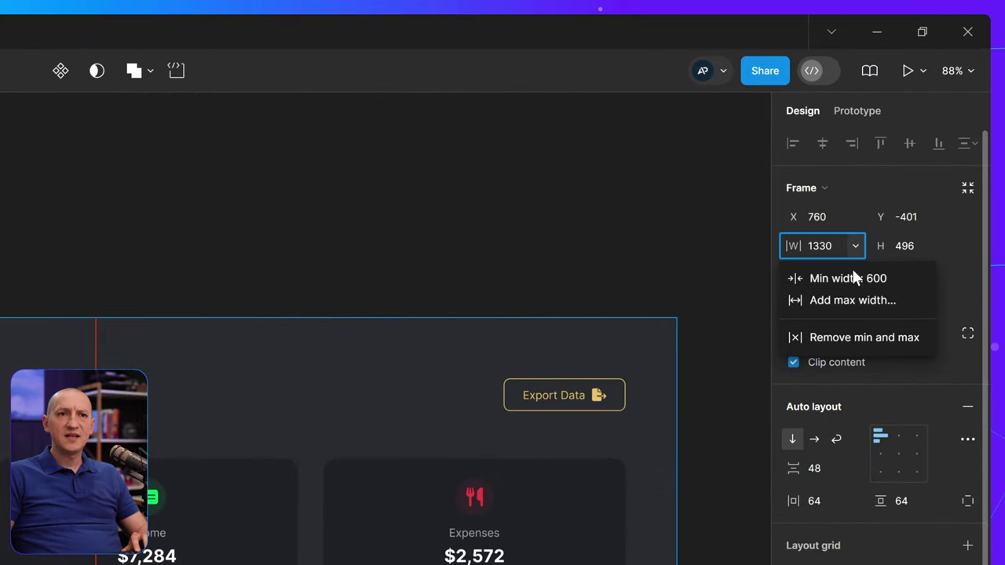
left_click(861, 300)
type("1200")
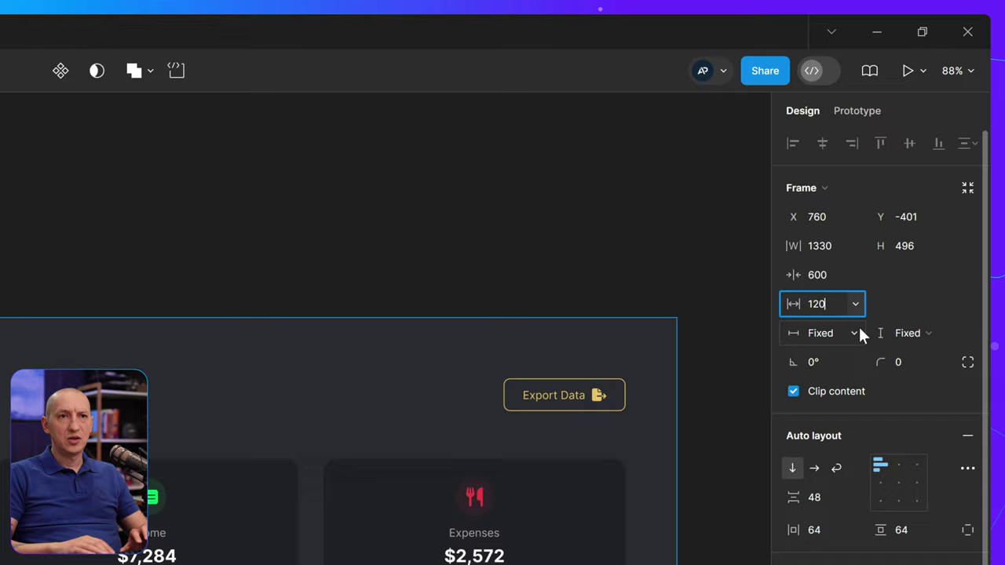
key("Return")
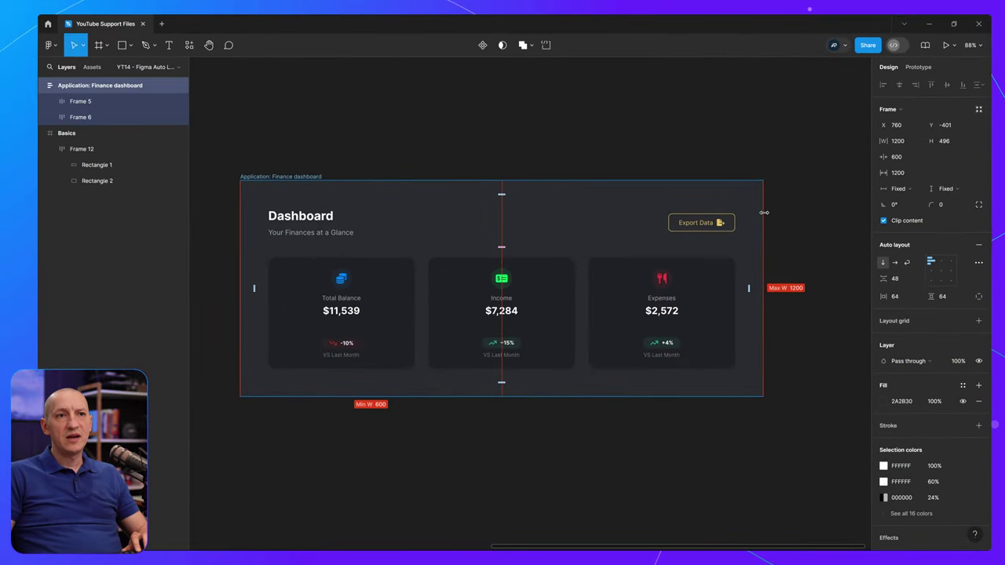
left_click_drag(764, 212, 825, 233)
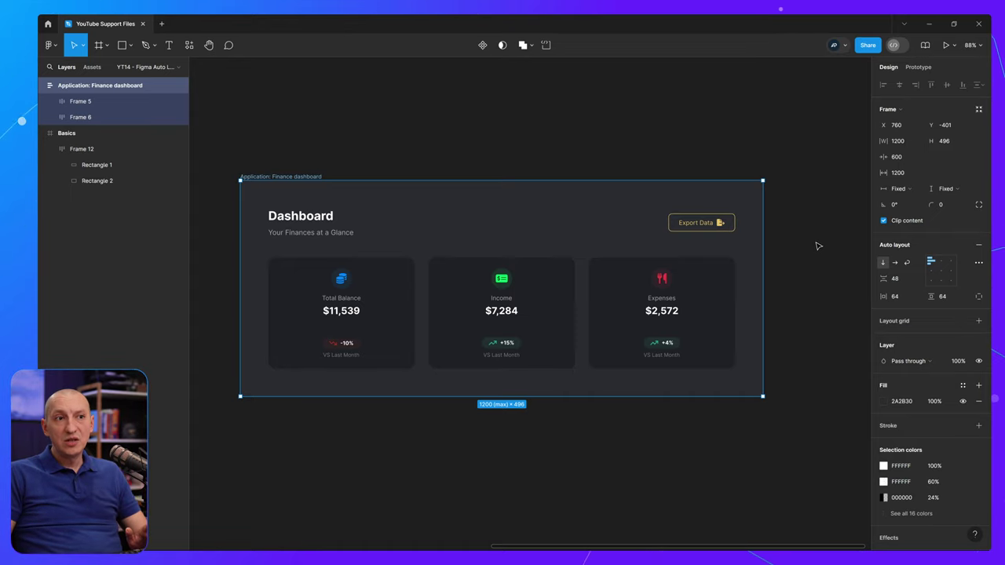
Step: Select the dashboard frame and adjust its bottom edge until it is 512 px tall with taller cards
left_click(404, 284)
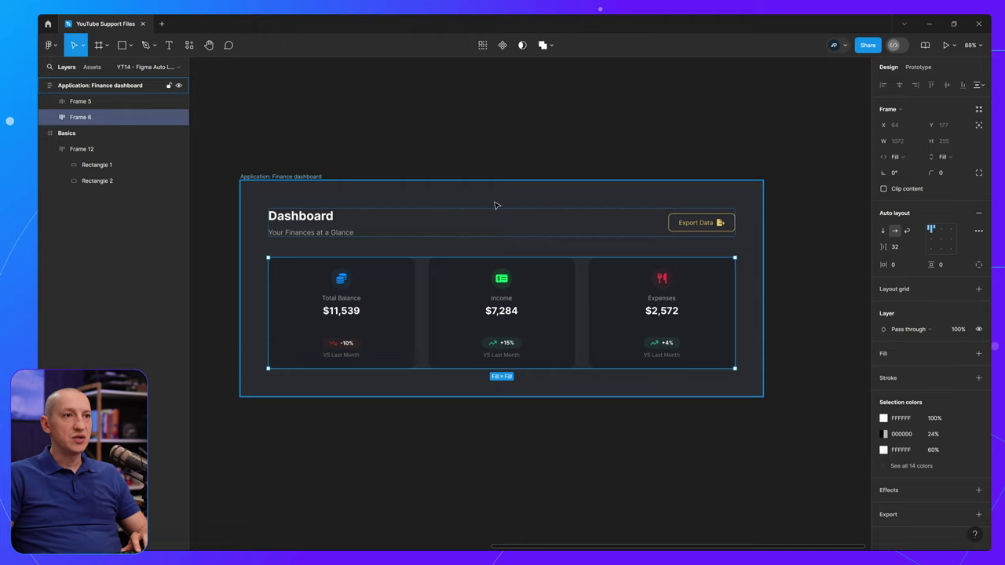
key("Escape")
left_click_drag(538, 397, 545, 510)
left_click(409, 362)
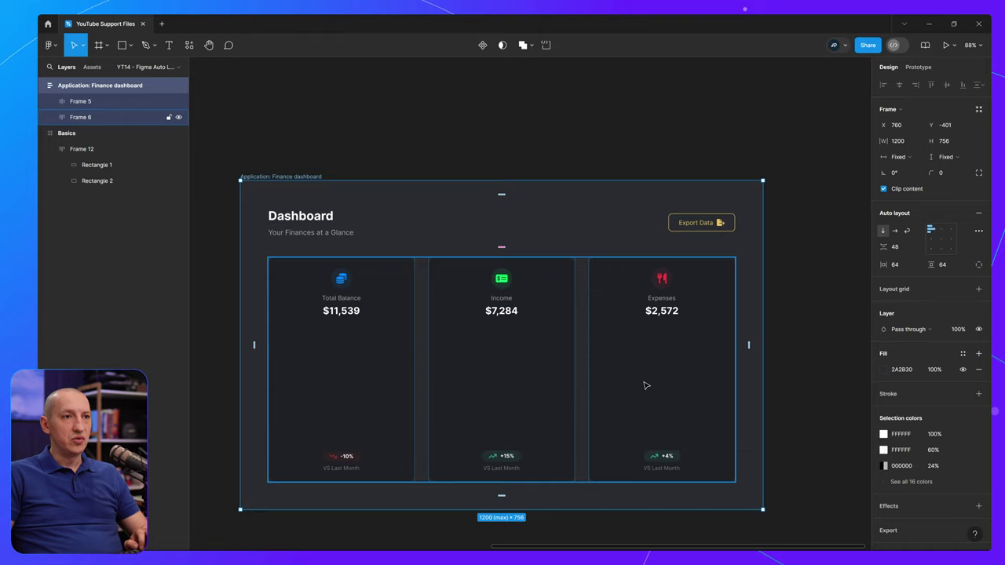
left_click_drag(575, 509, 577, 375)
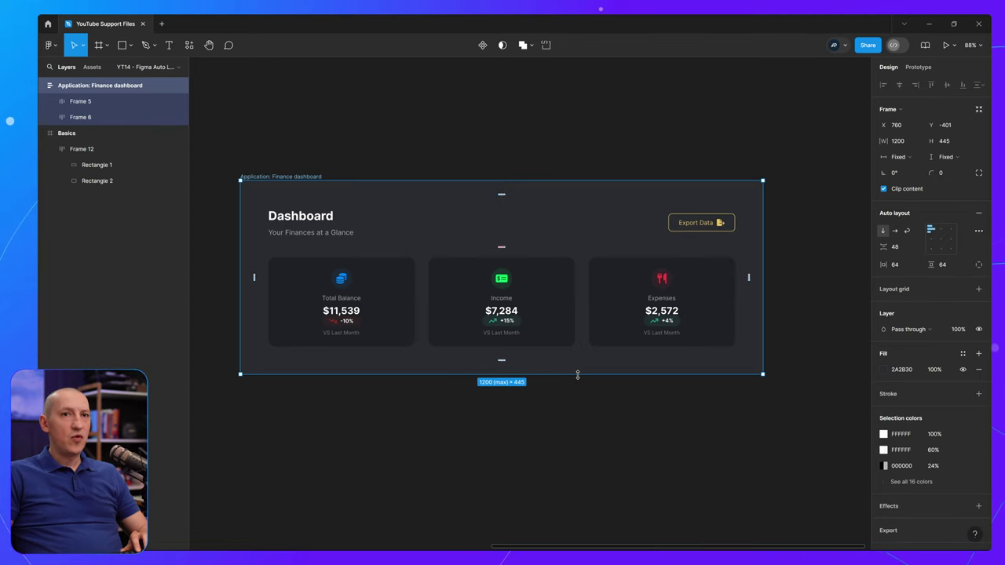
left_click_drag(578, 375, 579, 374)
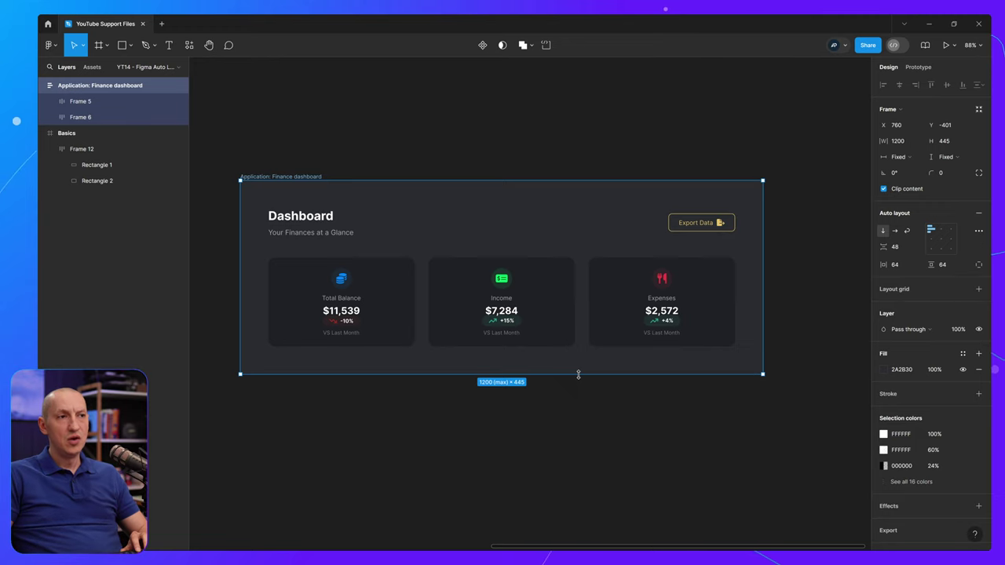
left_click_drag(577, 375, 580, 404)
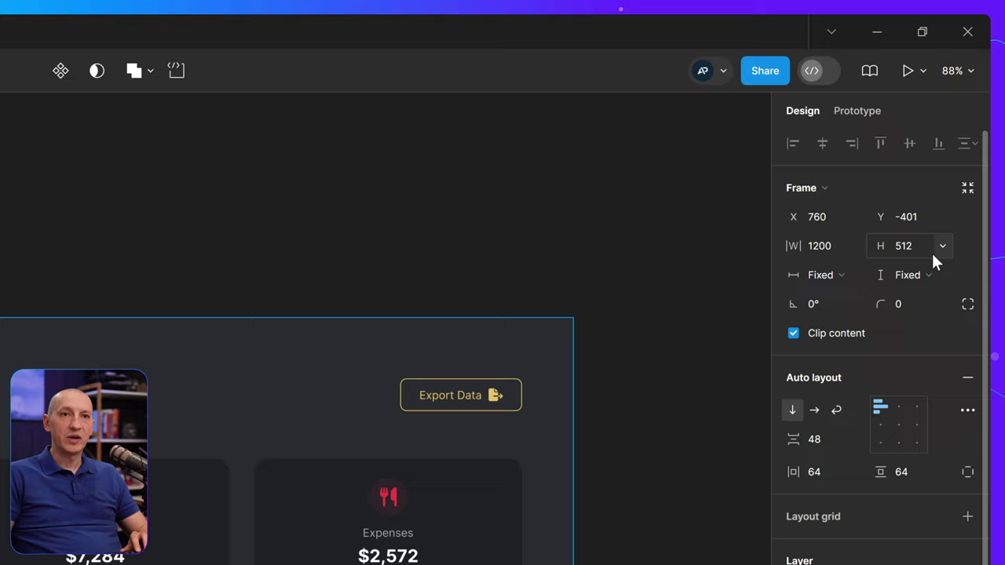
Step: Add a 500 minimum height to the dashboard and drag its bottom edge up to that limit
left_click(943, 245)
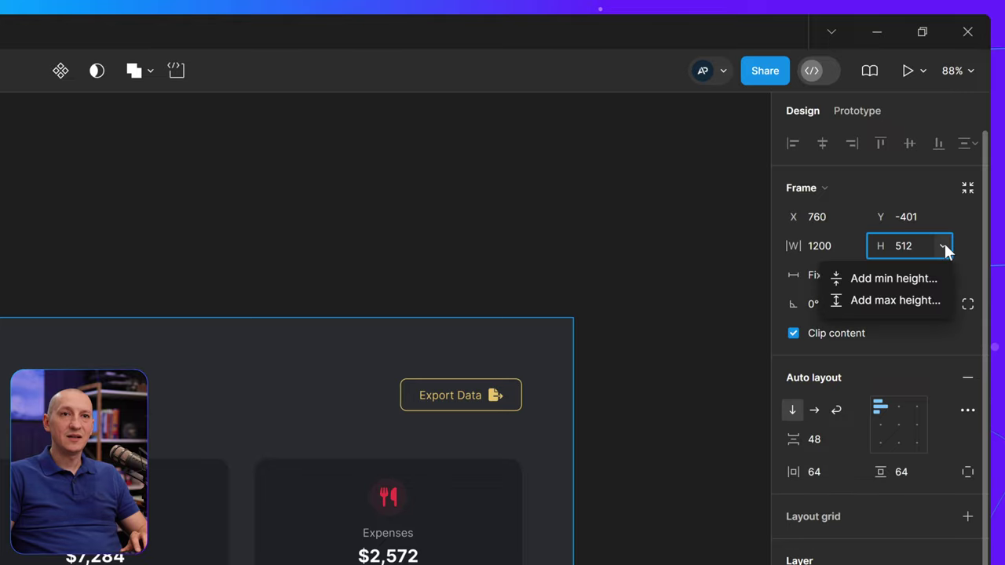
left_click(920, 277)
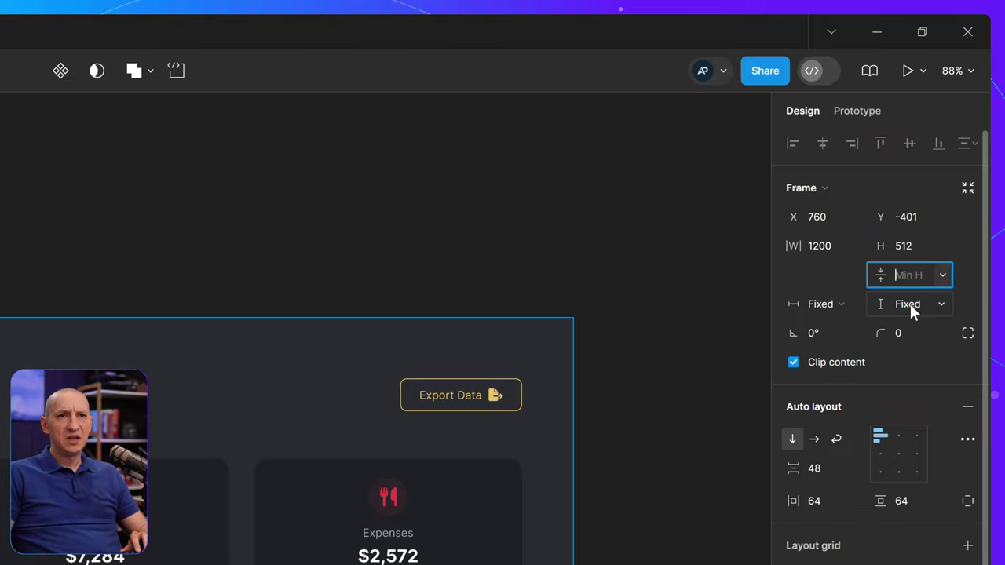
type("500")
key("Return")
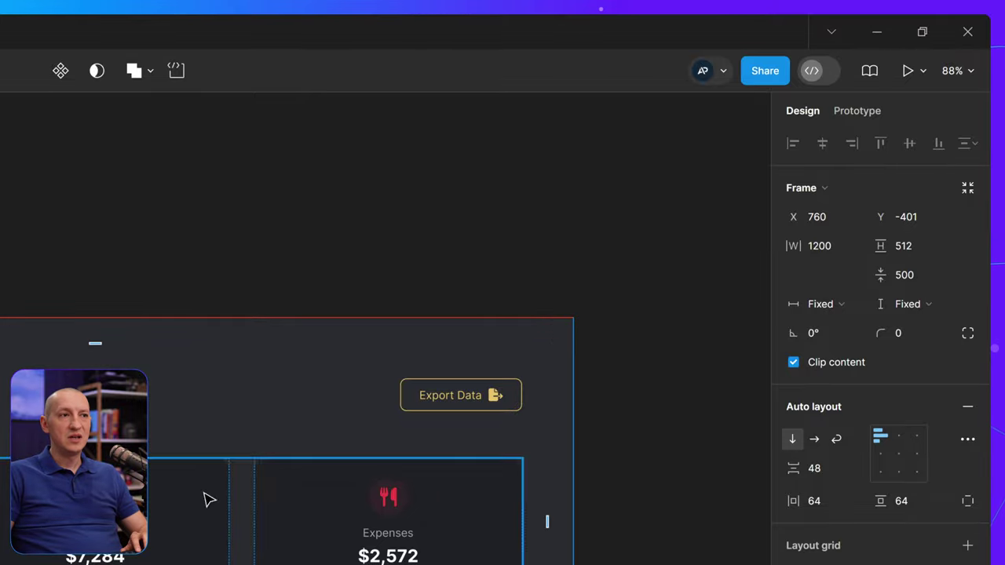
key("ctrl+z")
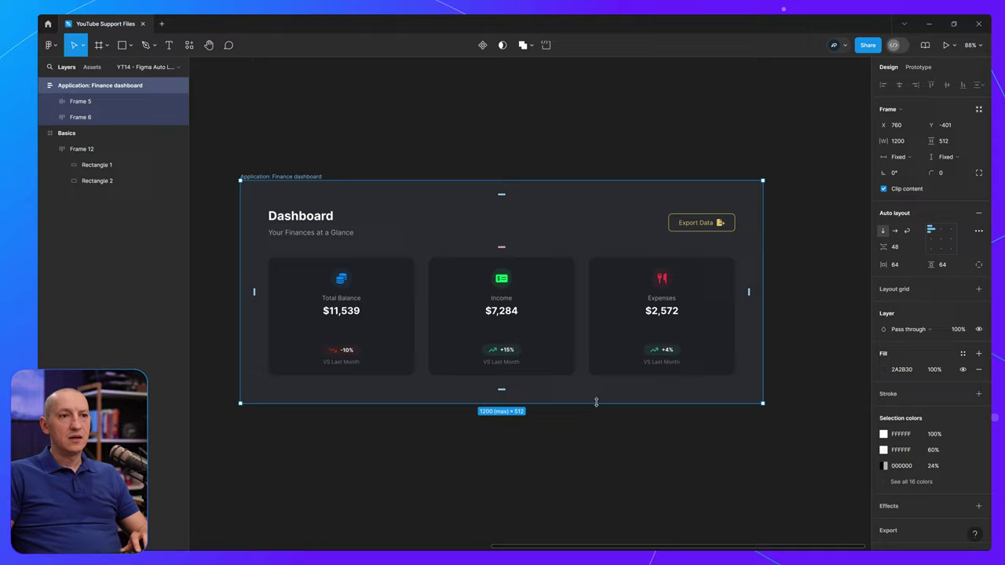
left_click_drag(595, 402, 595, 351)
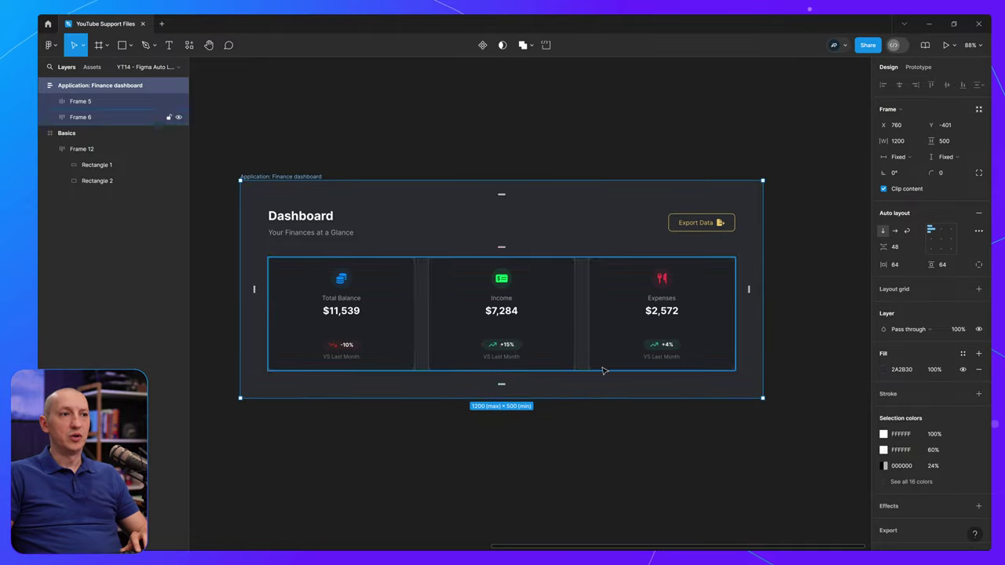